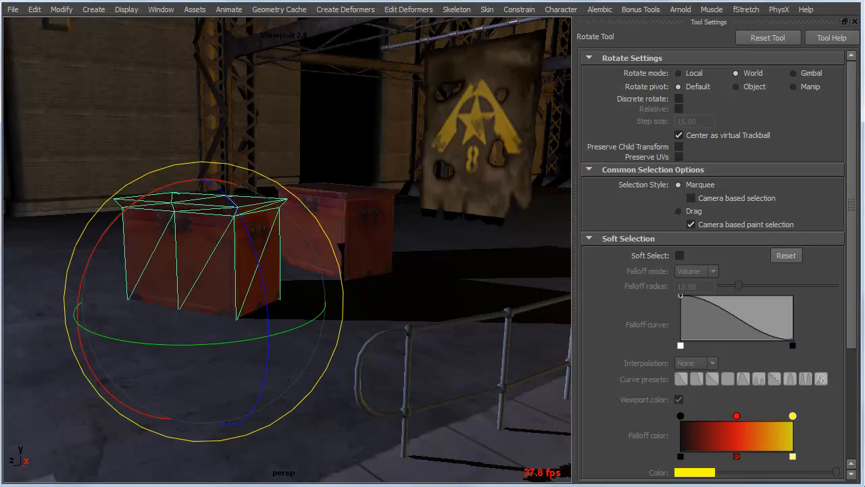
Step: Frame the selected chest and try scaling it along the X axis and the Y axis, undoing each change
{"action": "key", "text": "f"}
{"action": "left_click_drag", "start_coordinate": [318, 223], "coordinate": [220, 287], "text": "alt"}
{"action": "key", "text": "r"}
{"action": "left_click_drag", "start_coordinate": [401, 283], "coordinate": [426, 280]}
{"action": "key", "text": "ctrl+z"}
{"action": "left_click_drag", "start_coordinate": [287, 213], "coordinate": [287, 159]}
{"action": "key", "text": "ctrl+z"}
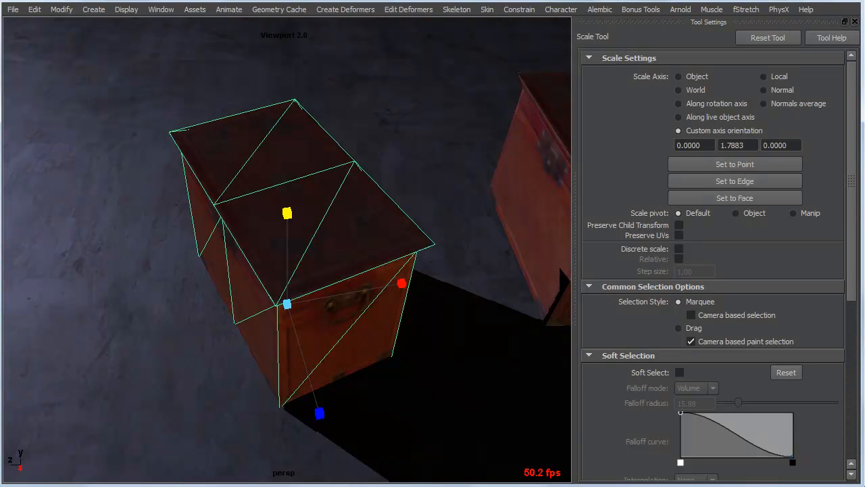
Step: Try scaling the chest along the Z, Y and X handles in turn, undoing each change
{"action": "left_click_drag", "start_coordinate": [319, 413], "coordinate": [355, 317]}
{"action": "key", "text": "ctrl+z"}
{"action": "left_click_drag", "start_coordinate": [287, 209], "coordinate": [249, 235]}
{"action": "key", "text": "ctrl+z"}
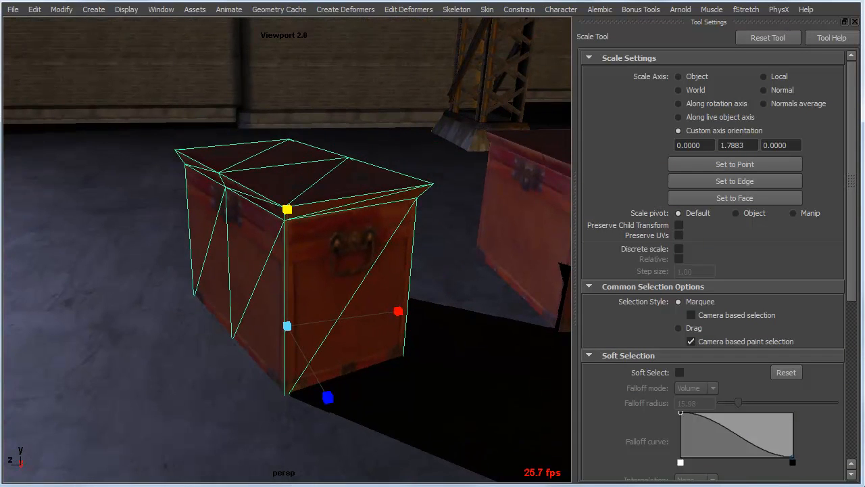
{"action": "left_click_drag", "start_coordinate": [398, 311], "coordinate": [382, 384]}
{"action": "key", "text": "ctrl+z"}
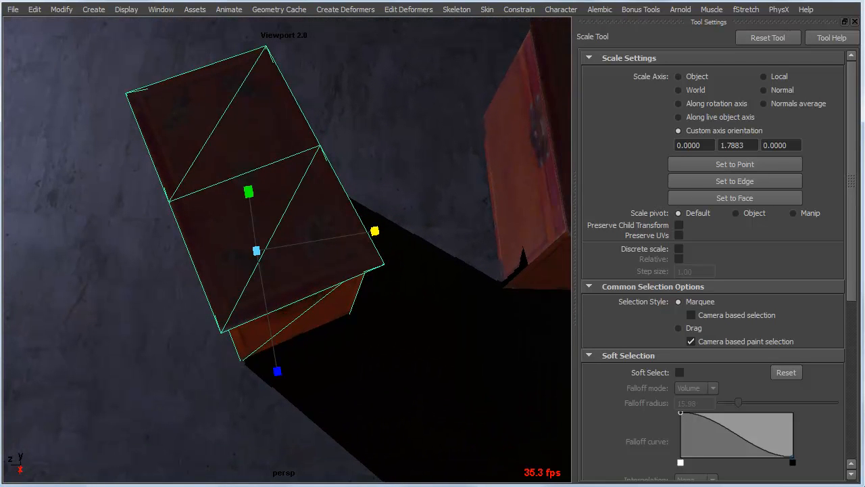
Step: Try the Object axis orientation for scaling the chest, and change the Scale tool's axis to World
{"action": "key", "text": "r"}
{"action": "left_click", "coordinate": [320, 216]}
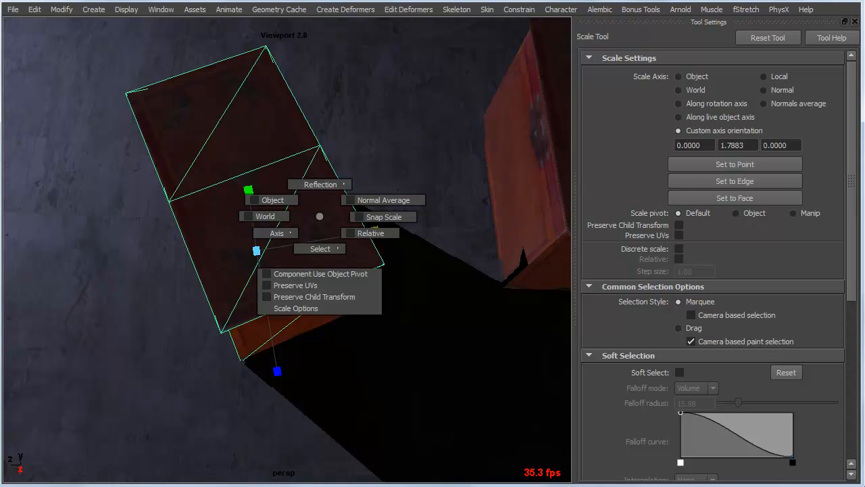
{"action": "left_click", "coordinate": [273, 200]}
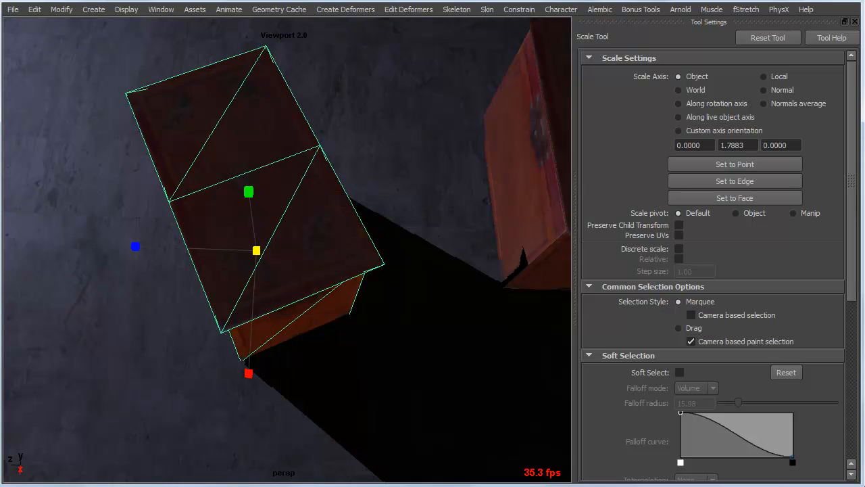
{"action": "key", "text": "r"}
{"action": "left_click_drag", "start_coordinate": [323, 235], "coordinate": [265, 234]}
{"action": "key", "text": "r"}
{"action": "left_click_drag", "start_coordinate": [338, 200], "coordinate": [332, 291]}
{"action": "key", "text": "r"}
{"action": "left_click_drag", "start_coordinate": [342, 161], "coordinate": [324, 252]}
{"action": "key", "text": "r"}
{"action": "mouse_move", "coordinate": [384, 168]}
{"action": "left_mouse_down"}
{"action": "mouse_move", "coordinate": [379, 261]}
{"action": "mouse_move", "coordinate": [383, 172]}
{"action": "left_mouse_up"}
Step: Orient the Scale tool's axes to the edge crossing the middle of the chest's lid
{"action": "left_click_drag", "start_coordinate": [297, 250], "coordinate": [270, 250], "text": "alt"}
{"action": "middle_click_drag", "start_coordinate": [270, 250], "coordinate": [184, 300], "text": "alt"}
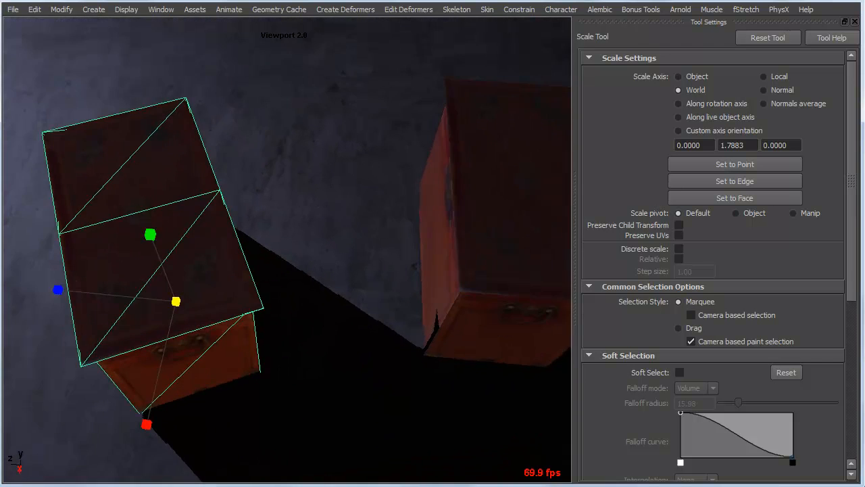
{"action": "left_click_drag", "start_coordinate": [184, 300], "coordinate": [196, 281], "text": "alt"}
{"action": "middle_click_drag", "start_coordinate": [196, 280], "coordinate": [284, 275], "text": "alt"}
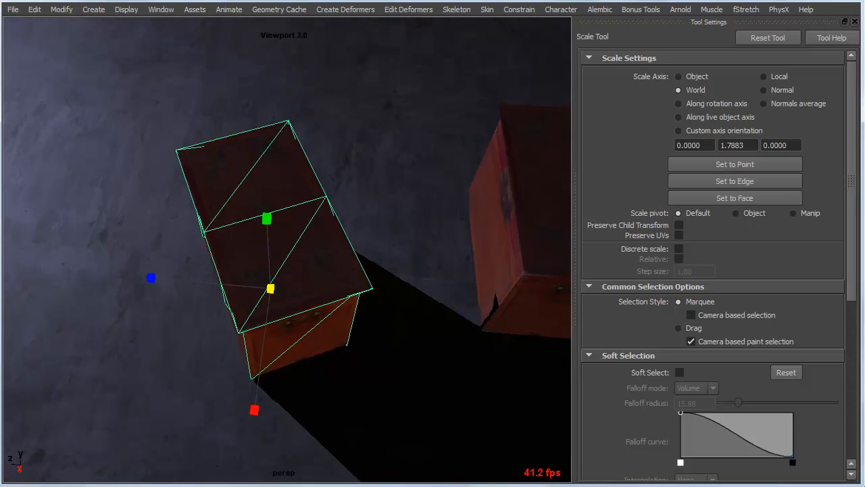
{"action": "mouse_move", "coordinate": [284, 275]}
{"action": "left_mouse_down", "text": "alt"}
{"action": "mouse_move", "coordinate": [261, 316]}
{"action": "mouse_move", "coordinate": [273, 268]}
{"action": "left_mouse_up", "text": "alt"}
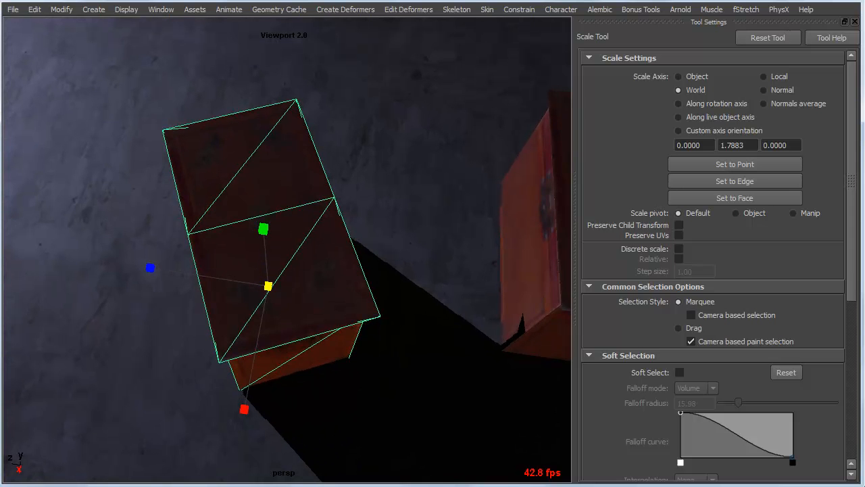
{"action": "middle_click_drag", "start_coordinate": [274, 268], "coordinate": [297, 264], "text": "alt"}
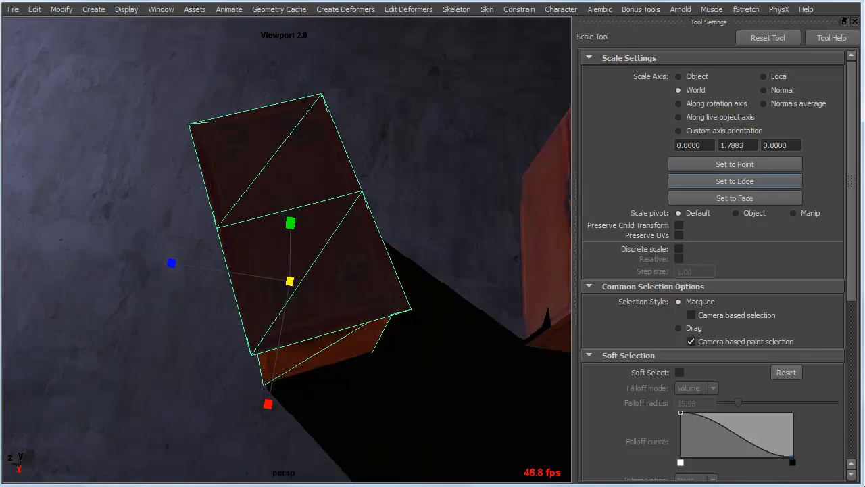
{"action": "left_click", "coordinate": [735, 182]}
{"action": "right_click_drag", "start_coordinate": [304, 343], "coordinate": [302, 239]}
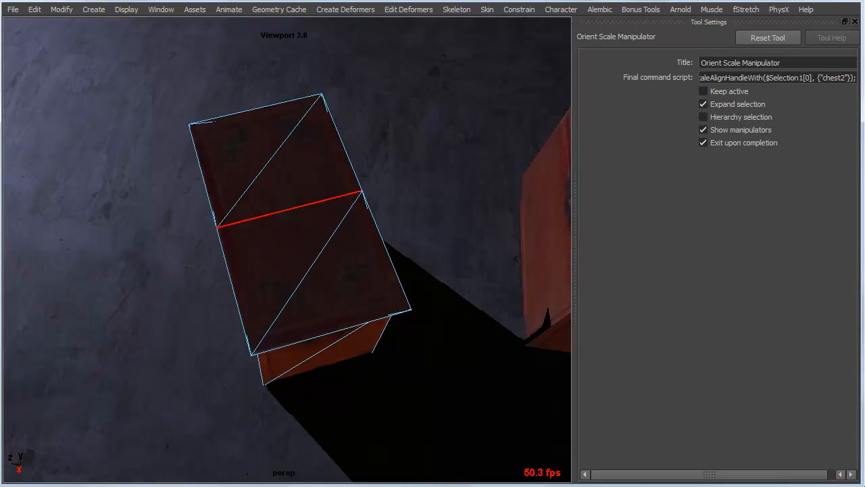
{"action": "left_click", "coordinate": [300, 207]}
{"action": "left_click_drag", "start_coordinate": [404, 250], "coordinate": [475, 180]}
{"action": "middle_click_drag", "start_coordinate": [474, 180], "coordinate": [345, 149], "text": "alt"}
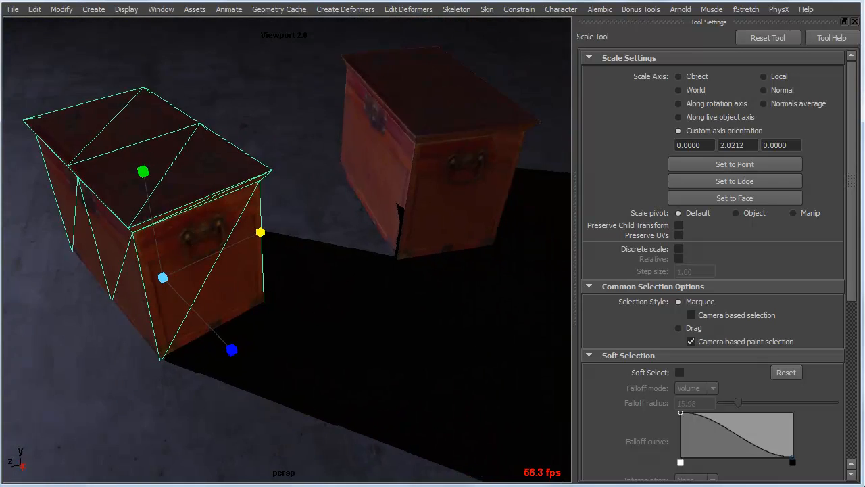
{"action": "right_click_drag", "start_coordinate": [345, 149], "coordinate": [297, 150], "text": "alt"}
{"action": "left_click_drag", "start_coordinate": [297, 150], "coordinate": [316, 88], "text": "alt"}
{"action": "middle_click_drag", "start_coordinate": [316, 88], "coordinate": [323, 88], "text": "alt"}
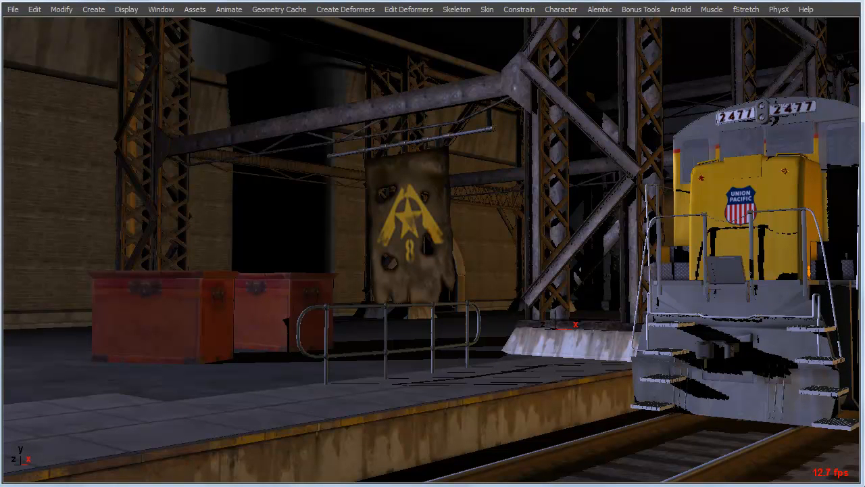
Step: Show the perspective view together with the Graph Editor and select the hanging flag's parent group flag_all
{"action": "key", "text": "space"}
{"action": "left_click_drag", "start_coordinate": [373, 209], "coordinate": [348, 214]}
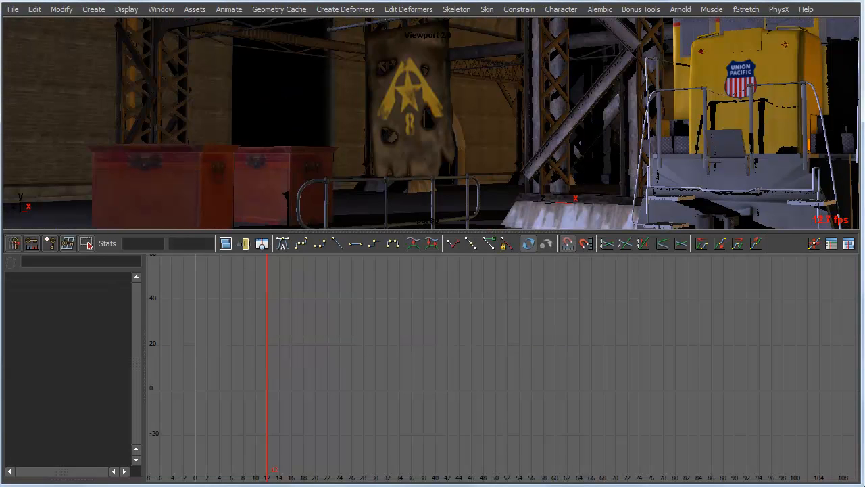
{"action": "left_click", "coordinate": [365, 25]}
{"action": "key", "text": "Up"}
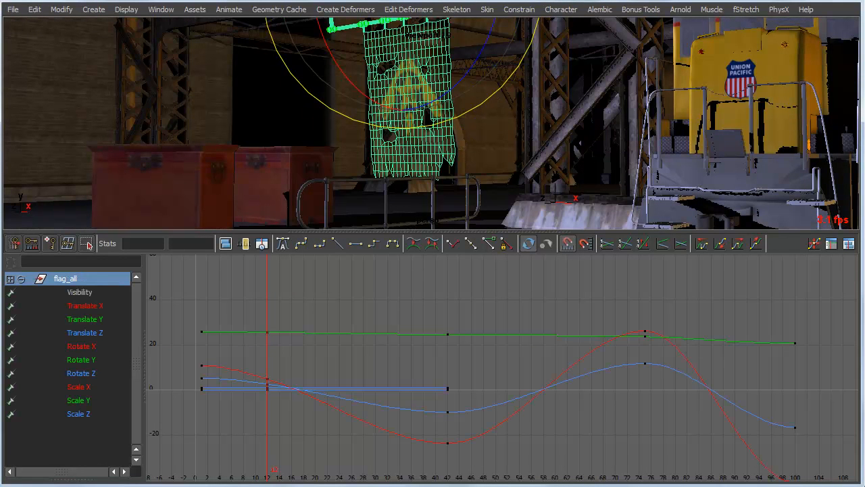
Step: Select all of the flag's animation keys, set a new key on its channels at frame 26, and clear the key selection
{"action": "left_click_drag", "start_coordinate": [173, 303], "coordinate": [821, 475]}
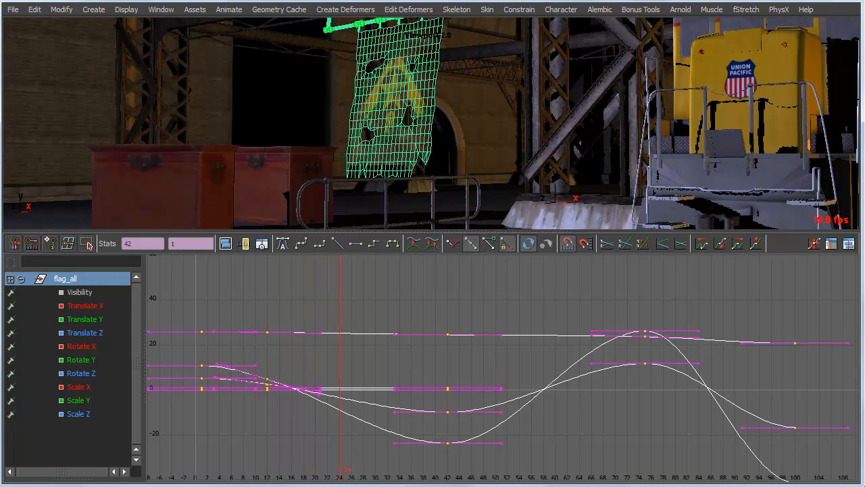
{"action": "key", "text": "e"}
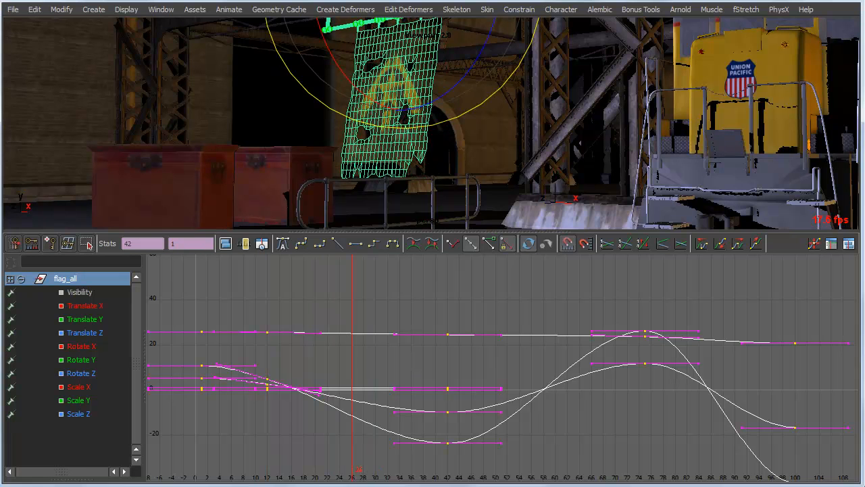
{"action": "key", "text": "s"}
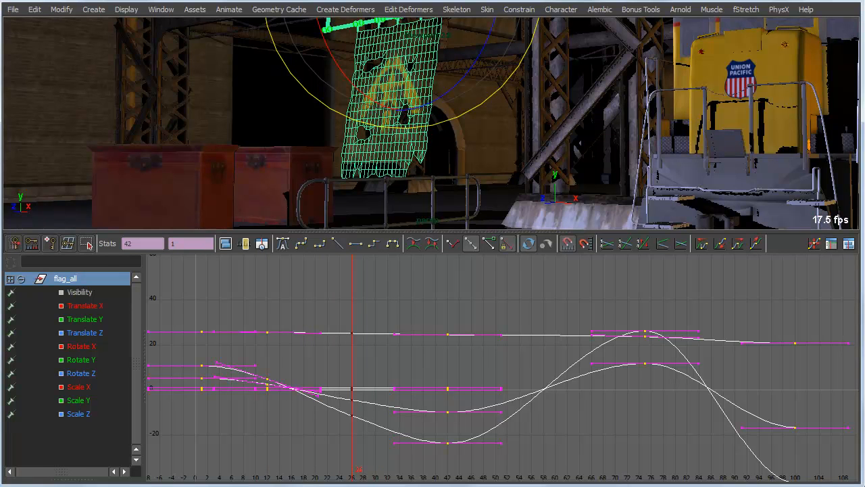
{"action": "left_click", "coordinate": [385, 365]}
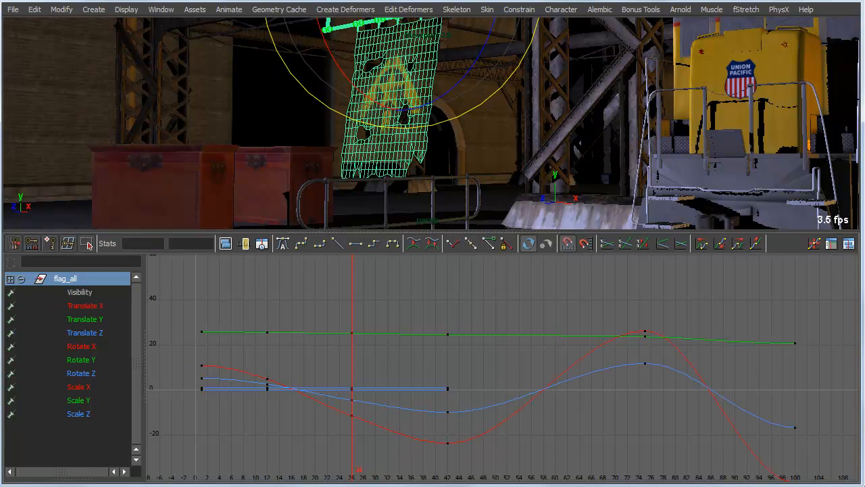
Step: Open the Set Key options to examine them and close them without applying anything
{"action": "key", "text": "space"}
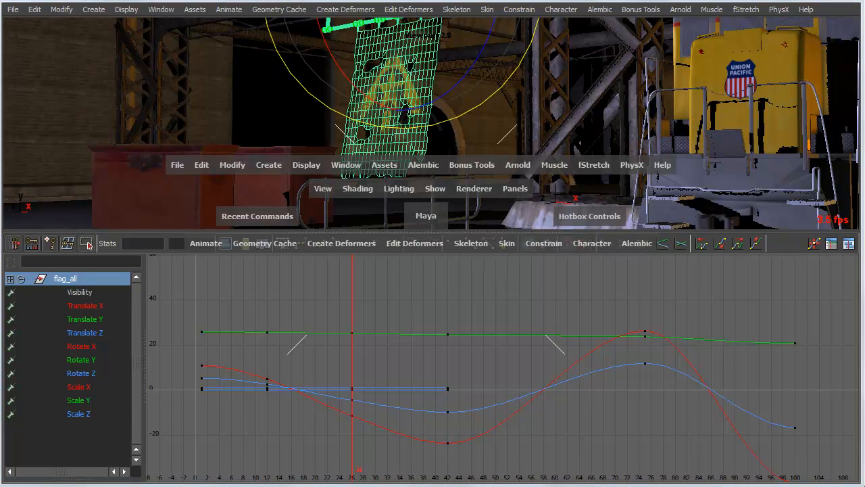
{"action": "left_click", "coordinate": [206, 243]}
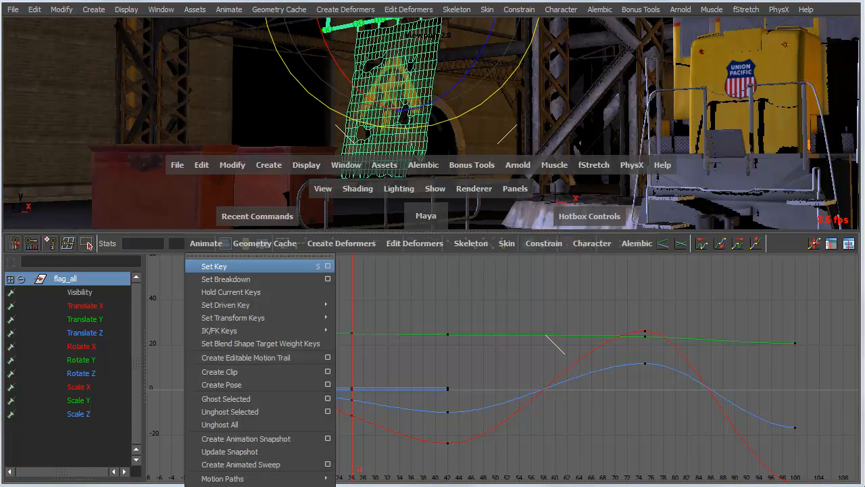
{"action": "left_click", "coordinate": [328, 265]}
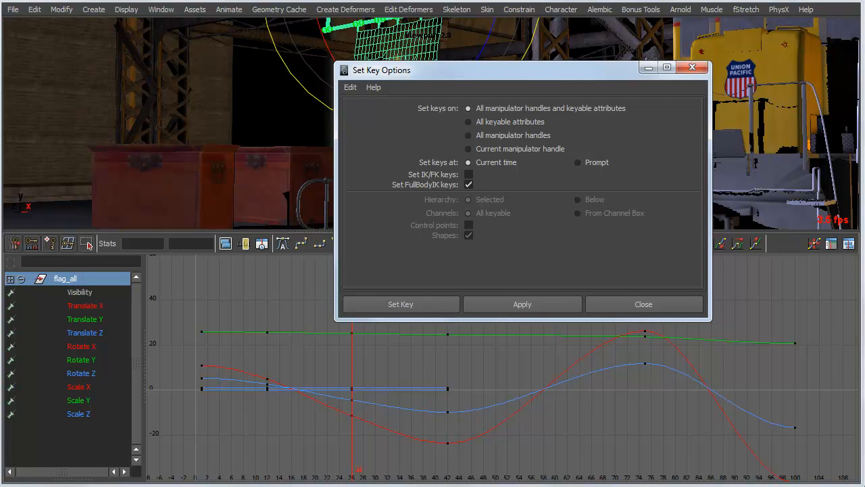
{"action": "left_click", "coordinate": [643, 305]}
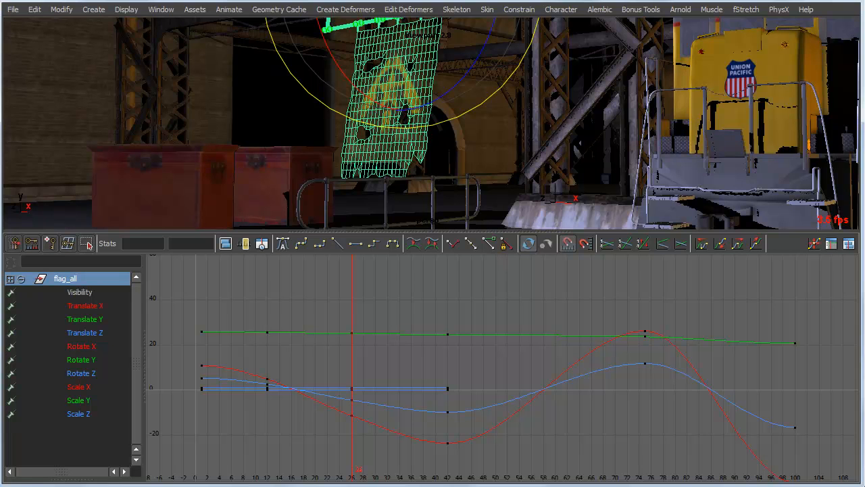
Step: Open the Delete Keys options for the graph curves to examine them and close them without deleting anything
{"action": "right_click", "coordinate": [325, 303]}
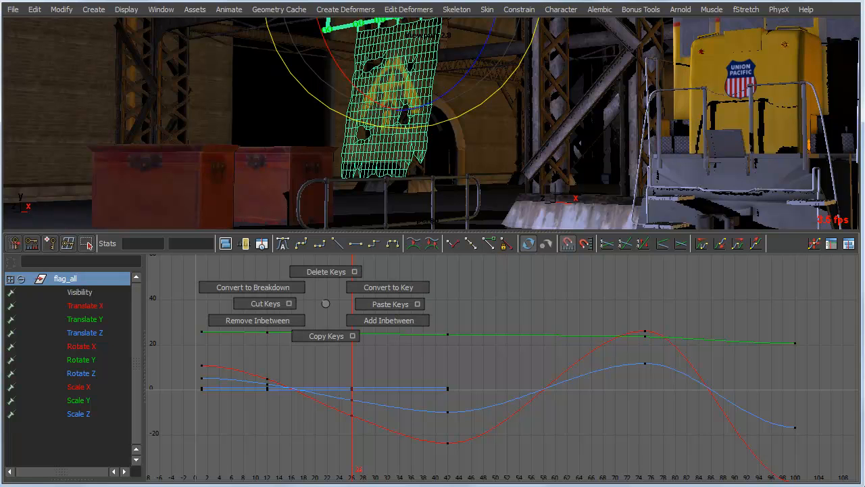
{"action": "left_click", "coordinate": [355, 271]}
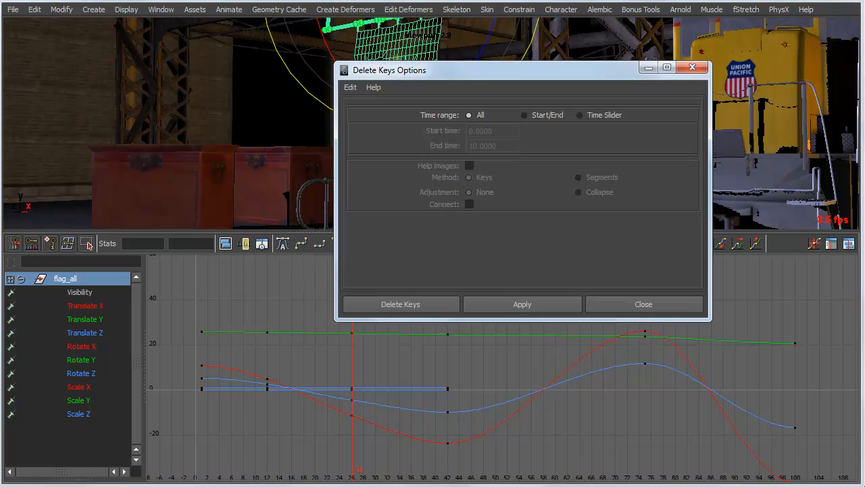
{"action": "left_click", "coordinate": [692, 67]}
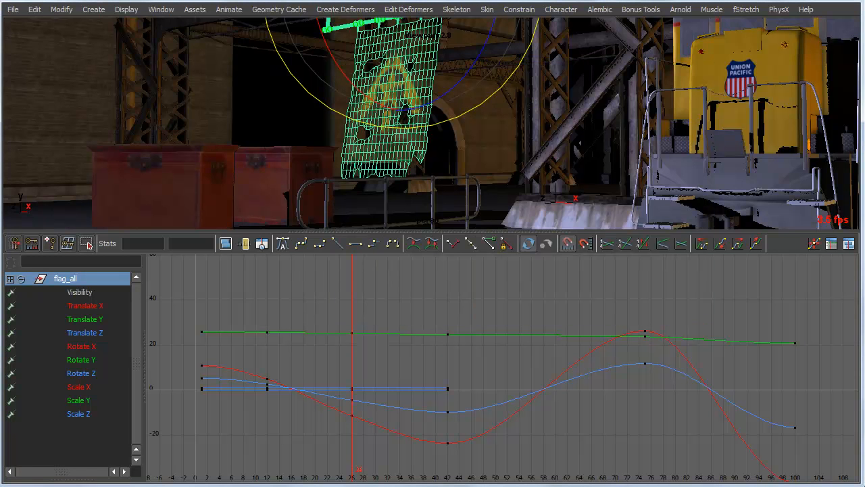
{"action": "right_click", "coordinate": [388, 316]}
Step: Select the flag_all keys at frame 26 in the Graph Editor and delete them
{"action": "left_click_drag", "start_coordinate": [333, 297], "coordinate": [390, 468]}
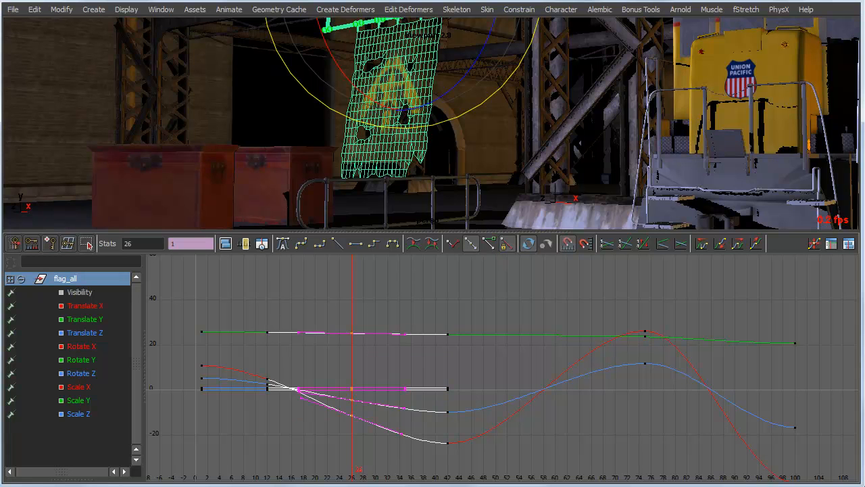
{"action": "right_click", "coordinate": [439, 298]}
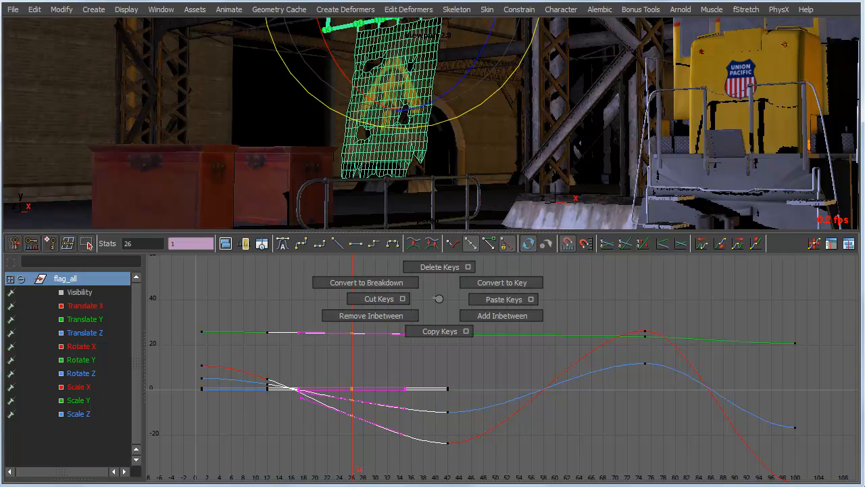
{"action": "right_click_drag", "start_coordinate": [439, 298], "coordinate": [439, 267]}
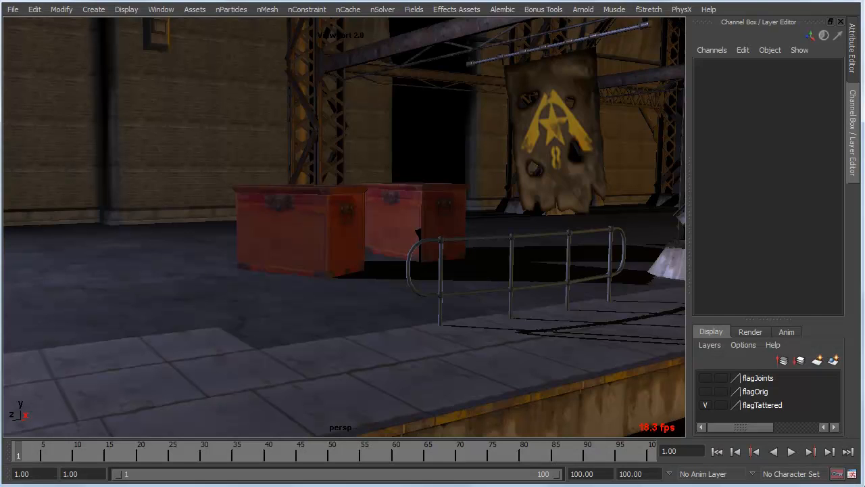
Step: Add a lattice deformer to the nearer chest, chest2, and increase its S, T and U divisions together
{"action": "left_click", "coordinate": [304, 230]}
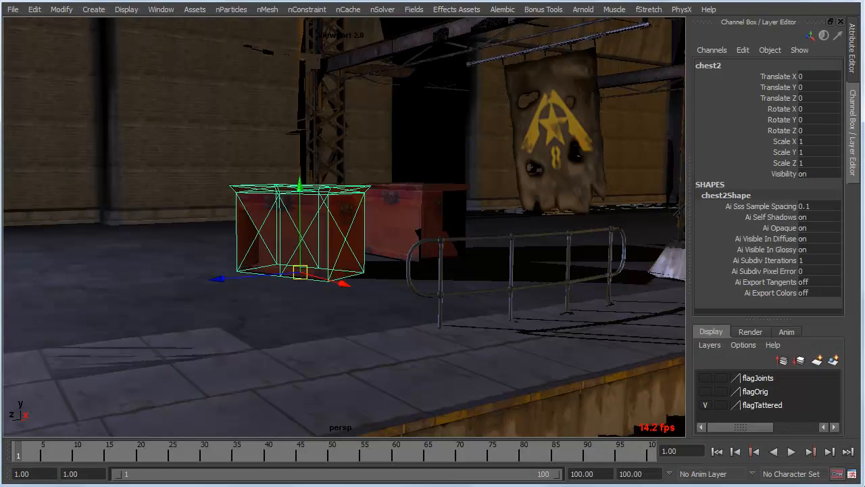
{"action": "key", "text": "f"}
{"action": "key", "text": "space"}
{"action": "key", "text": "h"}
{"action": "left_click_drag", "start_coordinate": [392, 187], "coordinate": [518, 186]}
{"action": "key", "text": "space"}
{"action": "left_click", "coordinate": [340, 211]}
{"action": "left_click", "coordinate": [321, 239]}
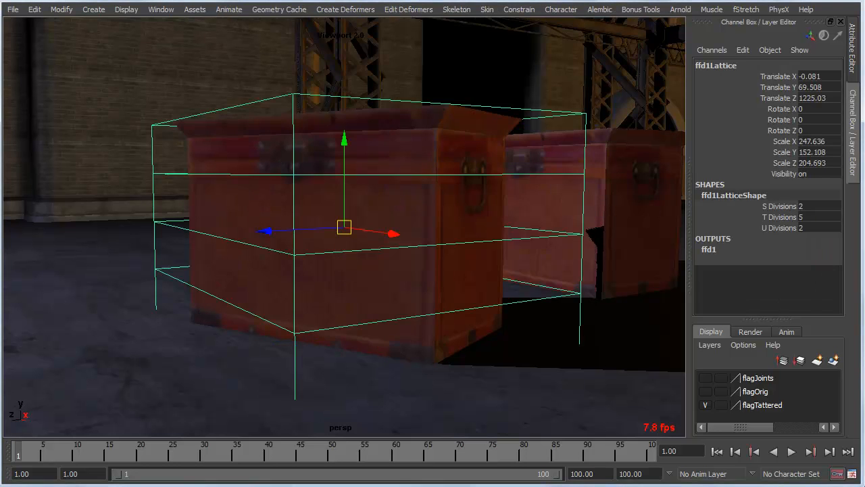
{"action": "left_click_drag", "start_coordinate": [777, 206], "coordinate": [777, 227]}
{"action": "middle_click_drag", "start_coordinate": [392, 177], "coordinate": [457, 174]}
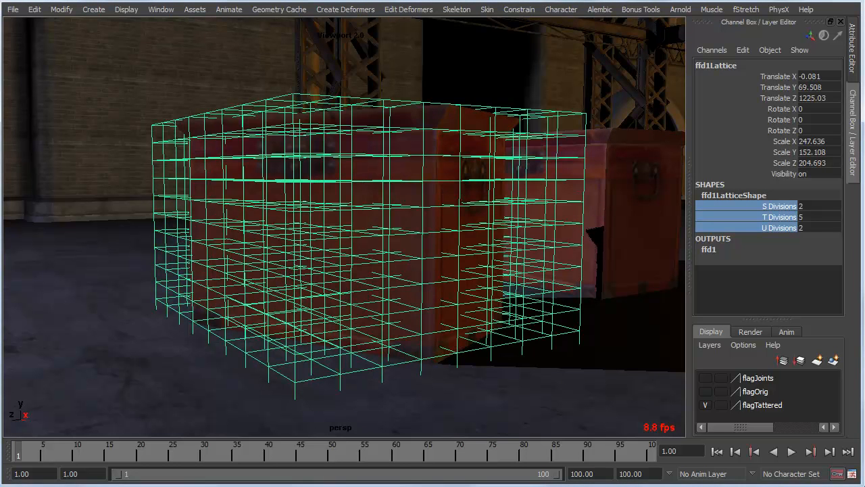
Step: Add a Squash nonlinear deformer to the chest's lattice and expand the squash1 input attributes
{"action": "key", "text": "space"}
{"action": "left_click", "coordinate": [372, 201]}
{"action": "mouse_move", "coordinate": [365, 291]}
{"action": "left_click", "coordinate": [483, 337]}
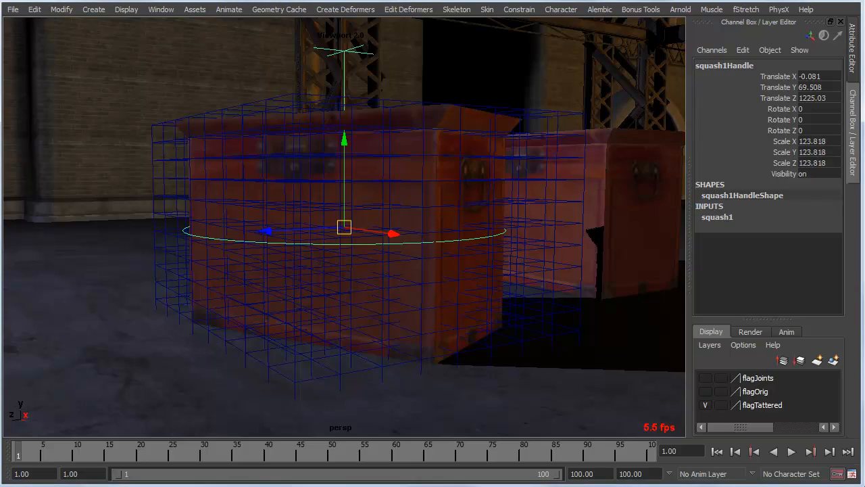
{"action": "left_click_drag", "start_coordinate": [473, 318], "coordinate": [500, 334], "text": "alt"}
{"action": "middle_click_drag", "start_coordinate": [500, 334], "coordinate": [504, 318], "text": "alt"}
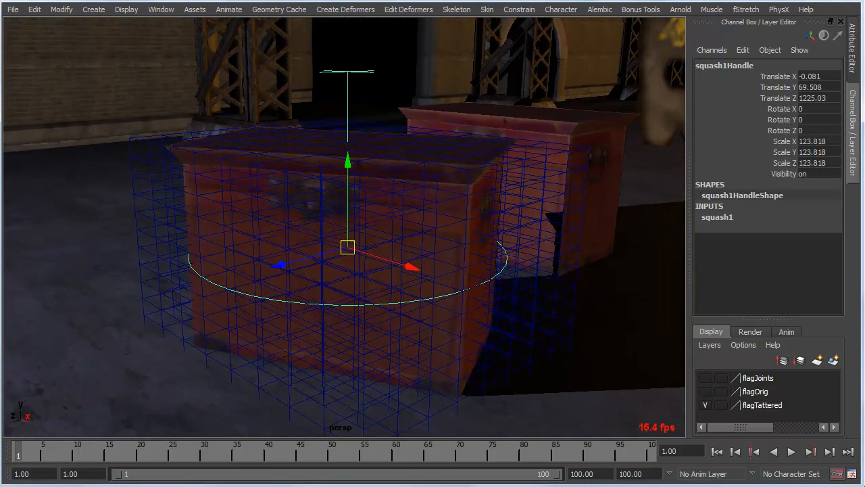
{"action": "right_click_drag", "start_coordinate": [504, 317], "coordinate": [477, 316], "text": "alt"}
{"action": "middle_click_drag", "start_coordinate": [478, 316], "coordinate": [480, 302], "text": "alt"}
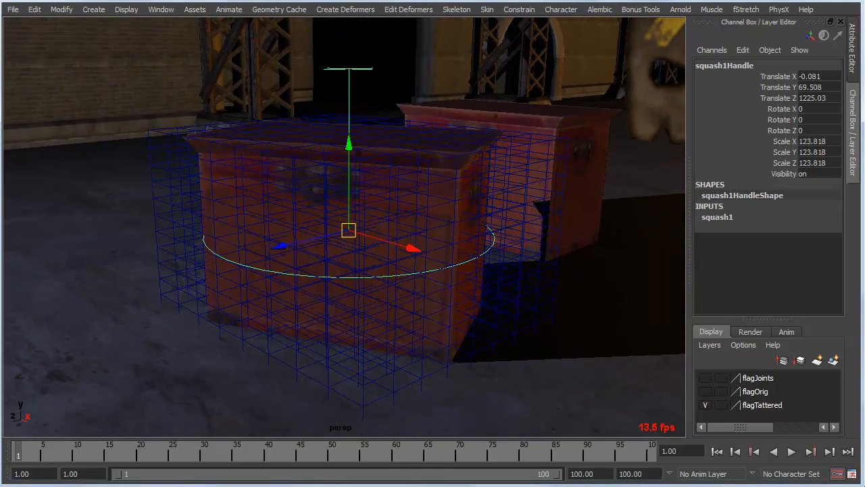
{"action": "double_click", "coordinate": [717, 217]}
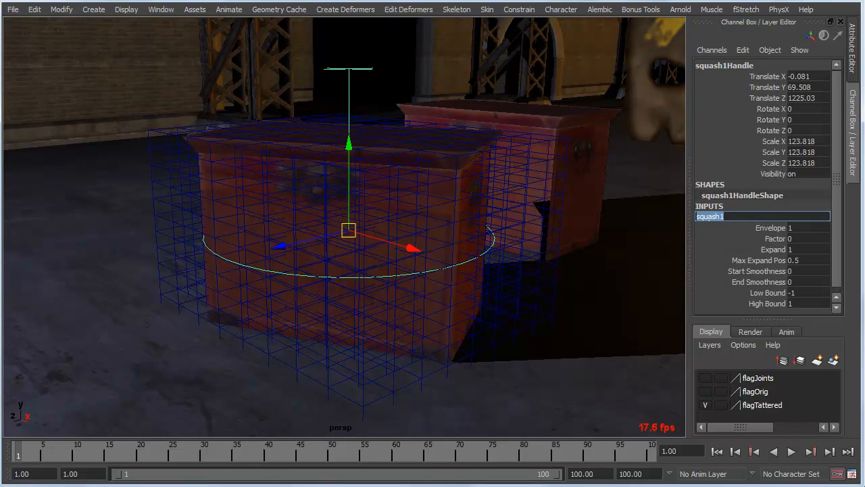
Step: Show the squash1 manipulator and set the deformer's Factor to 0.34 and Low Bound to -0.31 on the chest's lattice
{"action": "left_click", "coordinate": [775, 239]}
{"action": "mouse_move", "coordinate": [433, 270]}
{"action": "middle_mouse_down"}
{"action": "mouse_move", "coordinate": [487, 270]}
{"action": "mouse_move", "coordinate": [358, 270]}
{"action": "mouse_move", "coordinate": [548, 270]}
{"action": "mouse_move", "coordinate": [433, 270]}
{"action": "middle_mouse_up"}
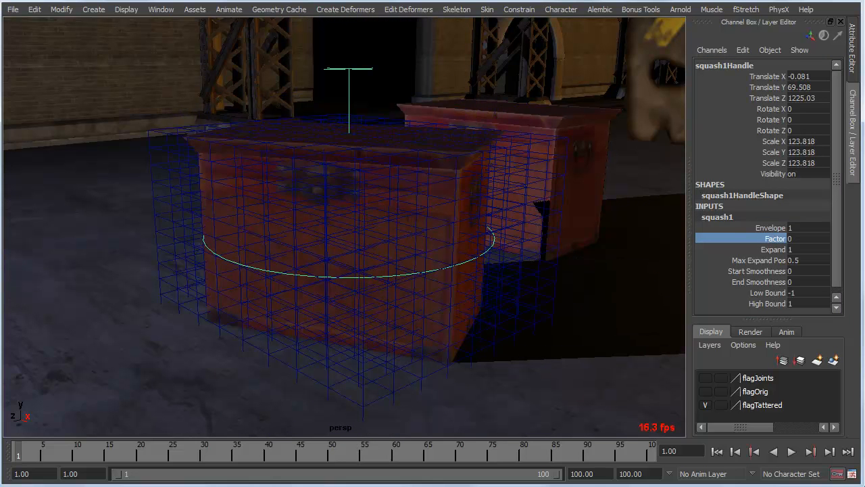
{"action": "key", "text": "t"}
{"action": "left_click_drag", "start_coordinate": [405, 230], "coordinate": [426, 275], "text": "alt"}
{"action": "mouse_move", "coordinate": [406, 270]}
{"action": "middle_mouse_down"}
{"action": "mouse_move", "coordinate": [486, 270]}
{"action": "mouse_move", "coordinate": [405, 270]}
{"action": "middle_mouse_up"}
{"action": "left_click_drag", "start_coordinate": [348, 357], "coordinate": [348, 308]}
{"action": "middle_click_drag", "start_coordinate": [365, 298], "coordinate": [384, 297]}
{"action": "left_click_drag", "start_coordinate": [348, 308], "coordinate": [348, 271]}
{"action": "left_click_drag", "start_coordinate": [344, 227], "coordinate": [348, 257], "text": "alt"}
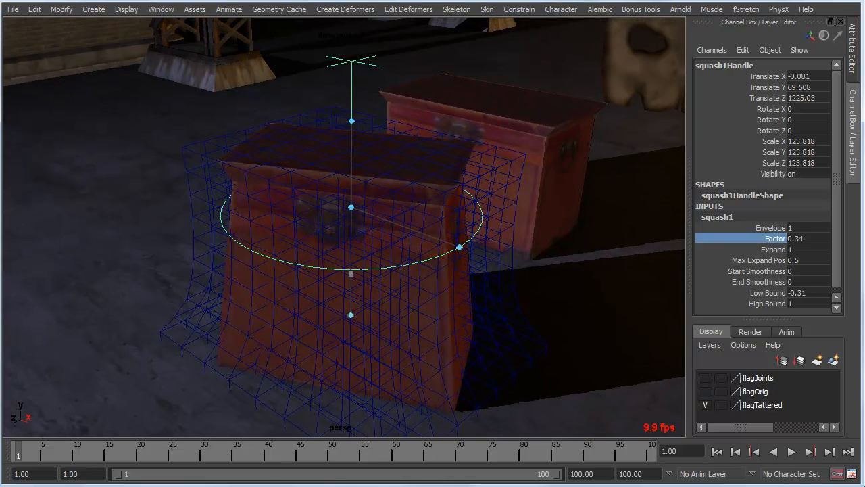
Step: Adjust the squash1 manipulator to a High Bound of 1.114, a Max Expand Pos of 0.504 and a Factor of 0.494
{"action": "mouse_move", "coordinate": [351, 121]}
{"action": "left_mouse_down"}
{"action": "mouse_move", "coordinate": [351, 136]}
{"action": "mouse_move", "coordinate": [351, 90]}
{"action": "mouse_move", "coordinate": [352, 106]}
{"action": "left_mouse_up"}
{"action": "mouse_move", "coordinate": [351, 198]}
{"action": "left_mouse_down"}
{"action": "mouse_move", "coordinate": [351, 178]}
{"action": "mouse_move", "coordinate": [350, 196]}
{"action": "left_mouse_up"}
{"action": "left_click_drag", "start_coordinate": [352, 81], "coordinate": [351, 102]}
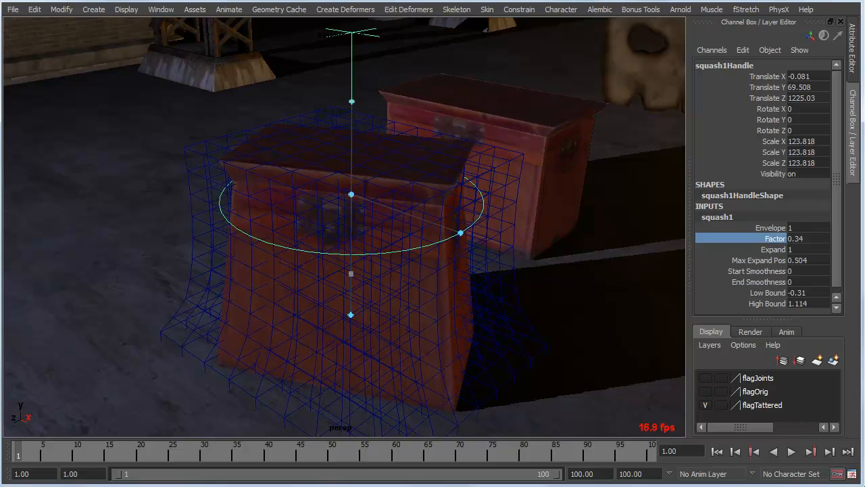
{"action": "mouse_move", "coordinate": [461, 233]}
{"action": "left_mouse_down"}
{"action": "mouse_move", "coordinate": [426, 85]}
{"action": "mouse_move", "coordinate": [467, 247]}
{"action": "mouse_move", "coordinate": [462, 215]}
{"action": "mouse_move", "coordinate": [454, 219]}
{"action": "left_mouse_up"}
{"action": "middle_click_drag", "start_coordinate": [455, 219], "coordinate": [484, 222], "text": "alt"}
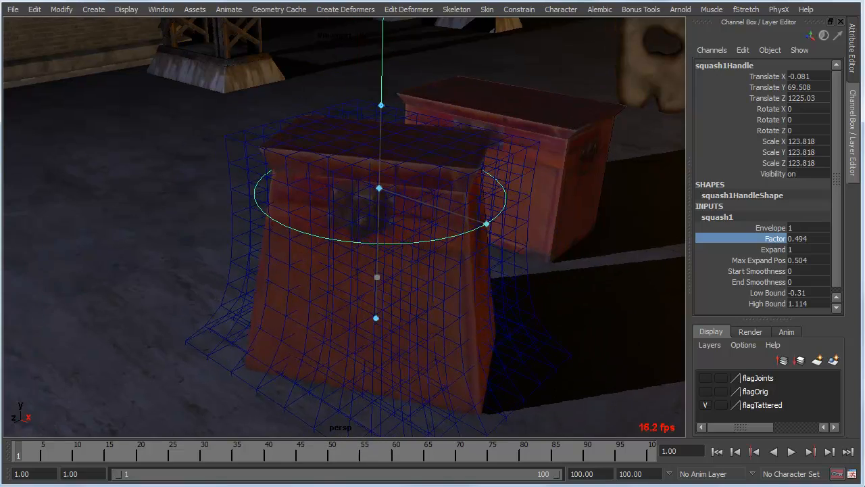
Step: Select spotLight1 near the brick wall and display its manipulator
{"action": "right_click_drag", "start_coordinate": [484, 223], "coordinate": [405, 230], "text": "alt"}
{"action": "left_click_drag", "start_coordinate": [405, 230], "coordinate": [534, 186], "text": "alt"}
{"action": "middle_click_drag", "start_coordinate": [534, 186], "coordinate": [655, 219], "text": "alt"}
{"action": "left_click", "coordinate": [236, 109]}
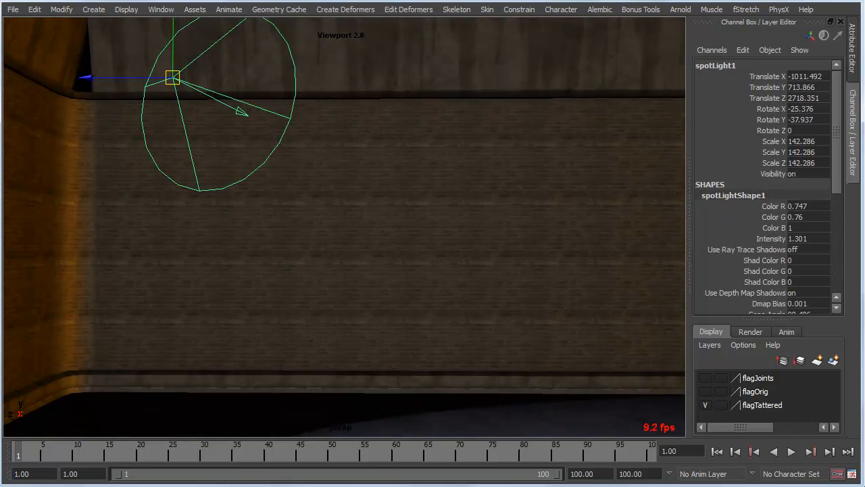
{"action": "key", "text": "t"}
{"action": "left_click_drag", "start_coordinate": [155, 140], "coordinate": [21, 98], "text": "alt"}
{"action": "middle_click_drag", "start_coordinate": [21, 98], "coordinate": [31, 117], "text": "alt"}
Step: Cycle through the available manipulator modes of spotLight1 to examine them
{"action": "mouse_move", "coordinate": [490, 301]}
{"action": "left_mouse_down"}
{"action": "mouse_move", "coordinate": [575, 332]}
{"action": "mouse_move", "coordinate": [413, 274]}
{"action": "mouse_move", "coordinate": [508, 308]}
{"action": "mouse_move", "coordinate": [490, 300]}
{"action": "left_mouse_up"}
{"action": "left_click", "coordinate": [30, 118]}
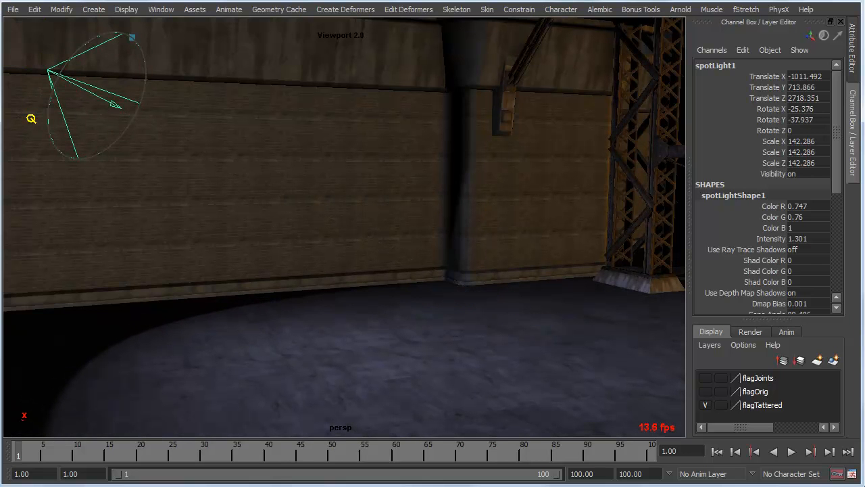
{"action": "left_click", "coordinate": [30, 118]}
{"action": "left_click", "coordinate": [31, 119]}
{"action": "left_click", "coordinate": [30, 119]}
Step: Assign a new Blinn material to the undeformed chest beside the lattice-deformed one
{"action": "left_click_drag", "start_coordinate": [297, 216], "coordinate": [388, 238], "text": "alt"}
{"action": "middle_click_drag", "start_coordinate": [388, 238], "coordinate": [277, 238], "text": "alt"}
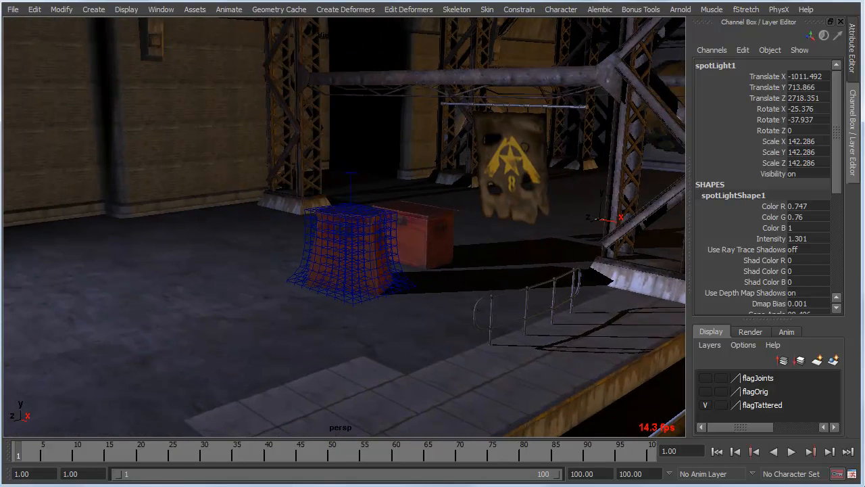
{"action": "left_click", "coordinate": [361, 287]}
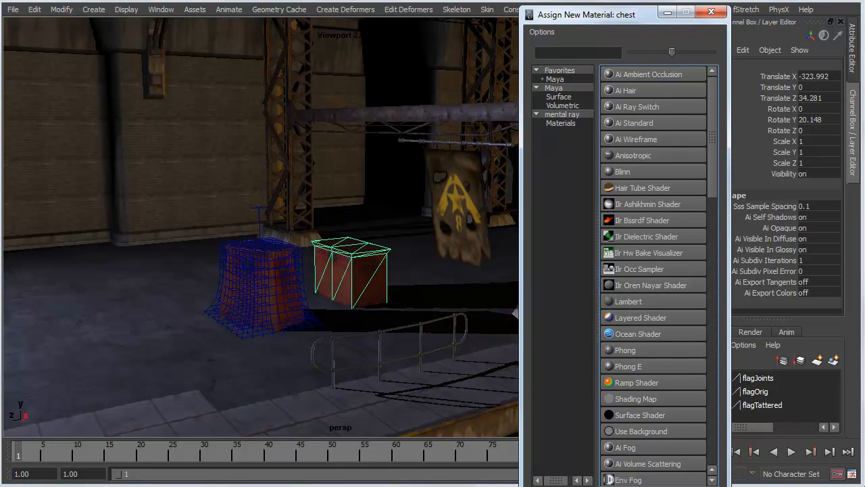
{"action": "left_click", "coordinate": [622, 171]}
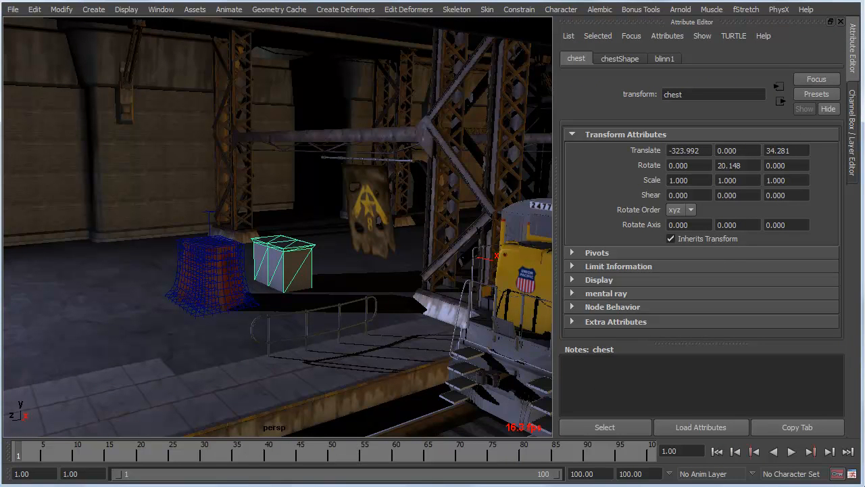
{"action": "left_click_drag", "start_coordinate": [277, 229], "coordinate": [247, 232], "text": "alt"}
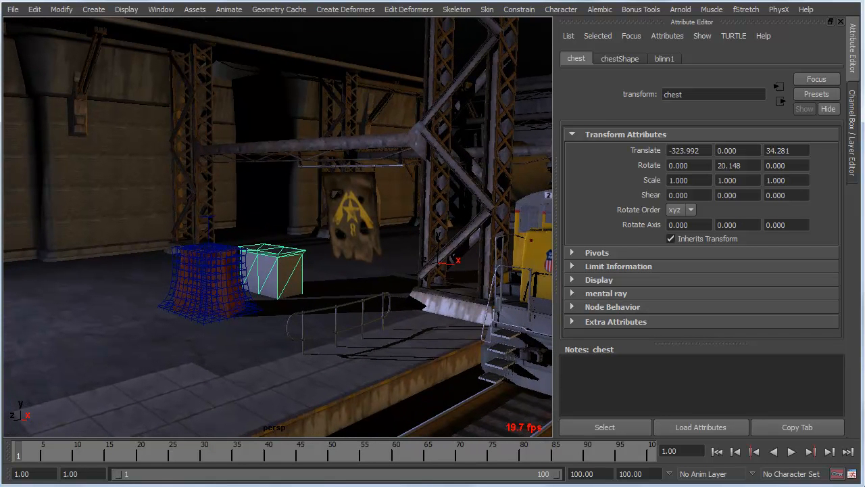